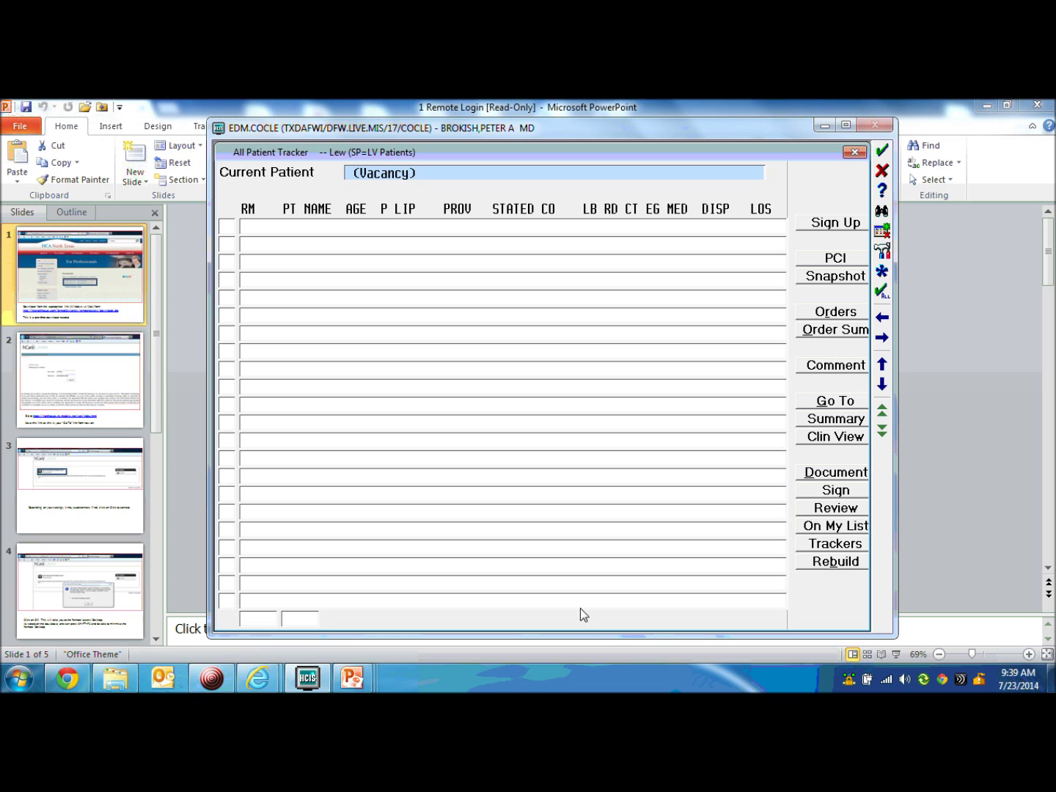
Open the 2 Rebuild TMCP presentation in PowerPoint and go through its patient tracker slides as a slide show
click(365, 677)
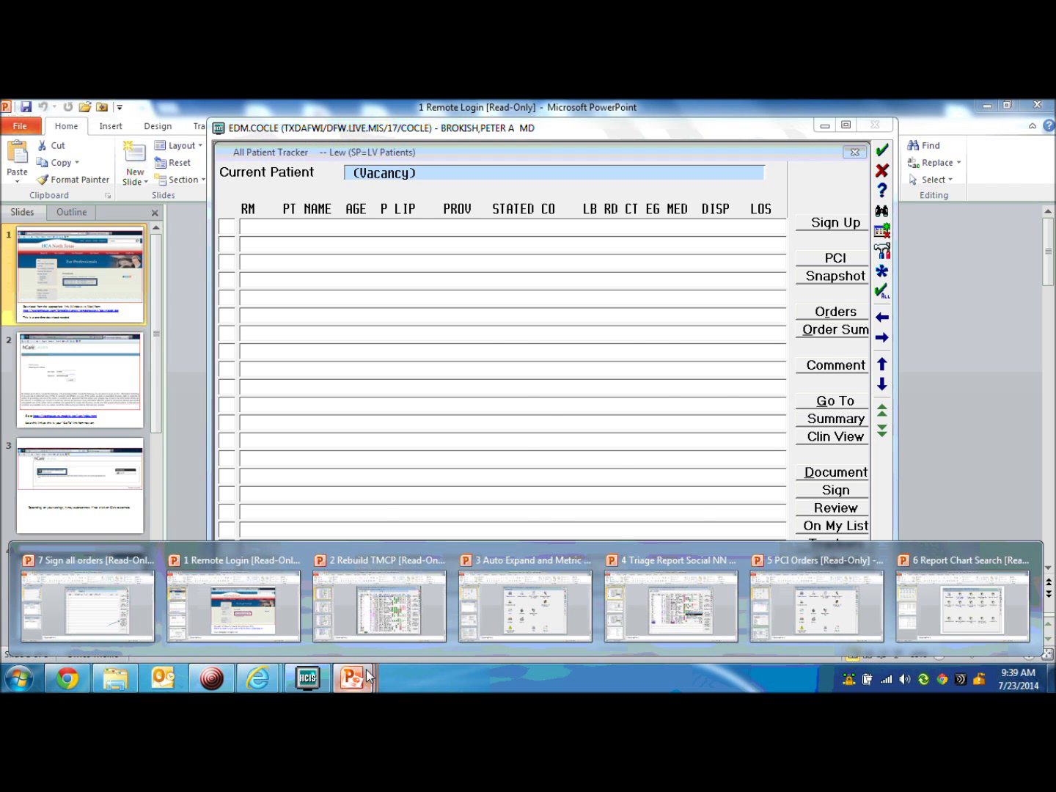
click(396, 618)
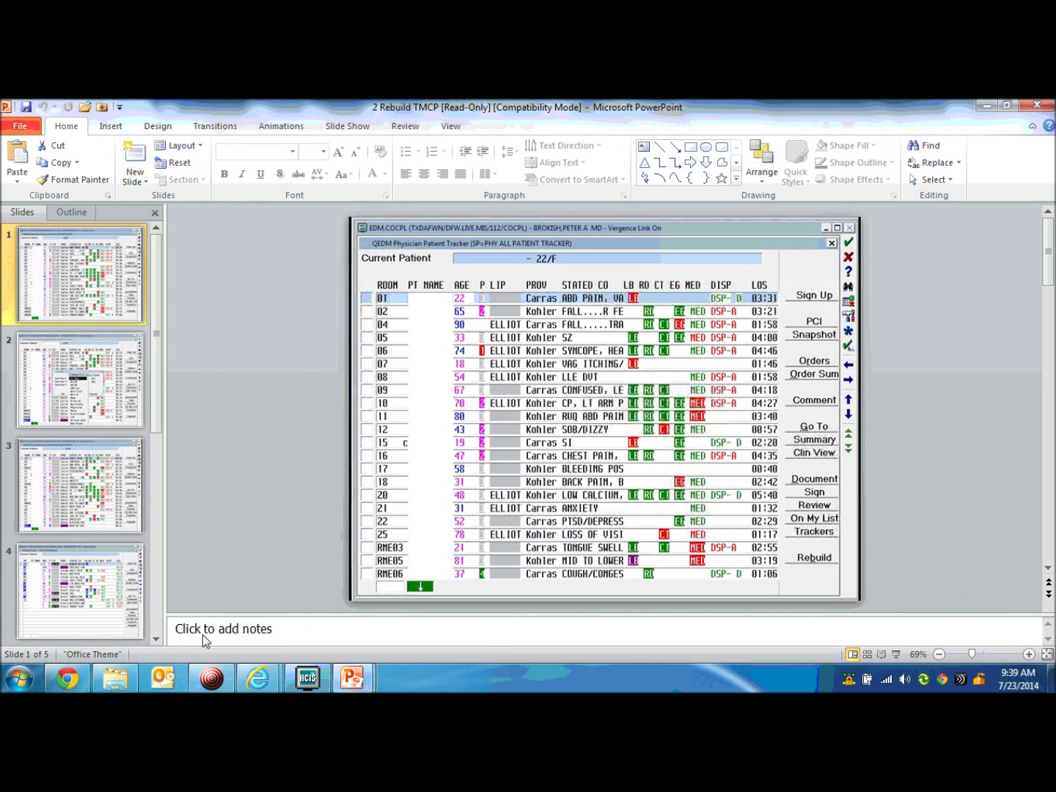
click(896, 654)
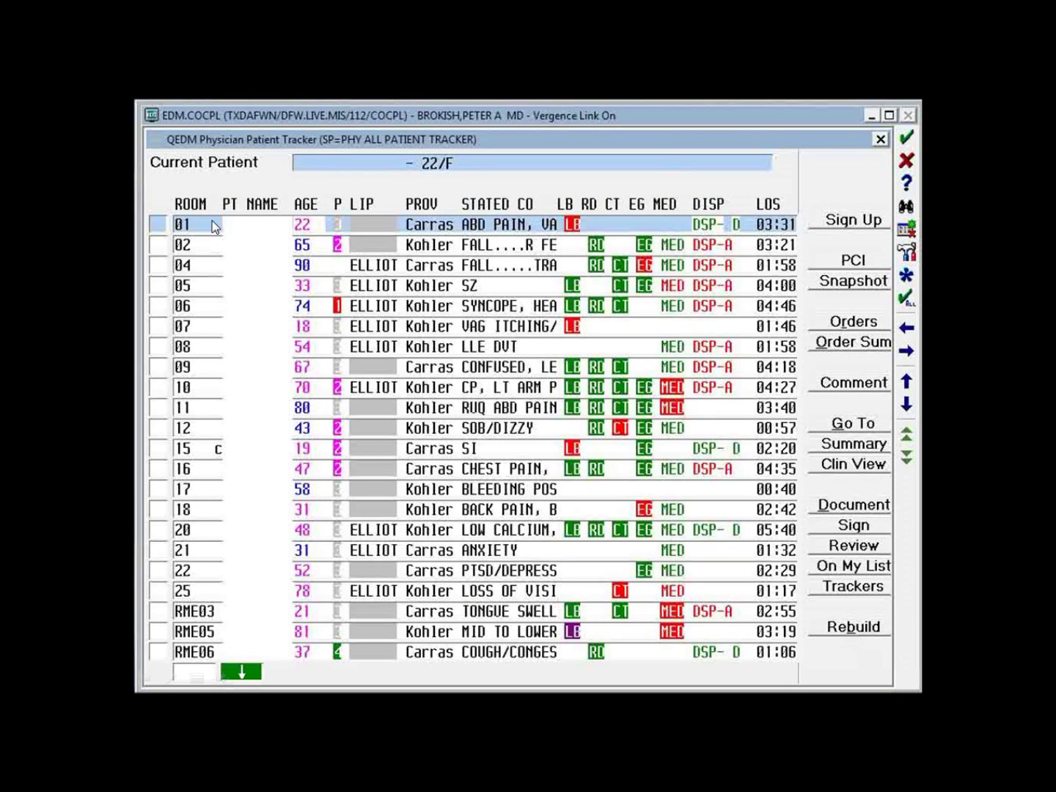
click(857, 634)
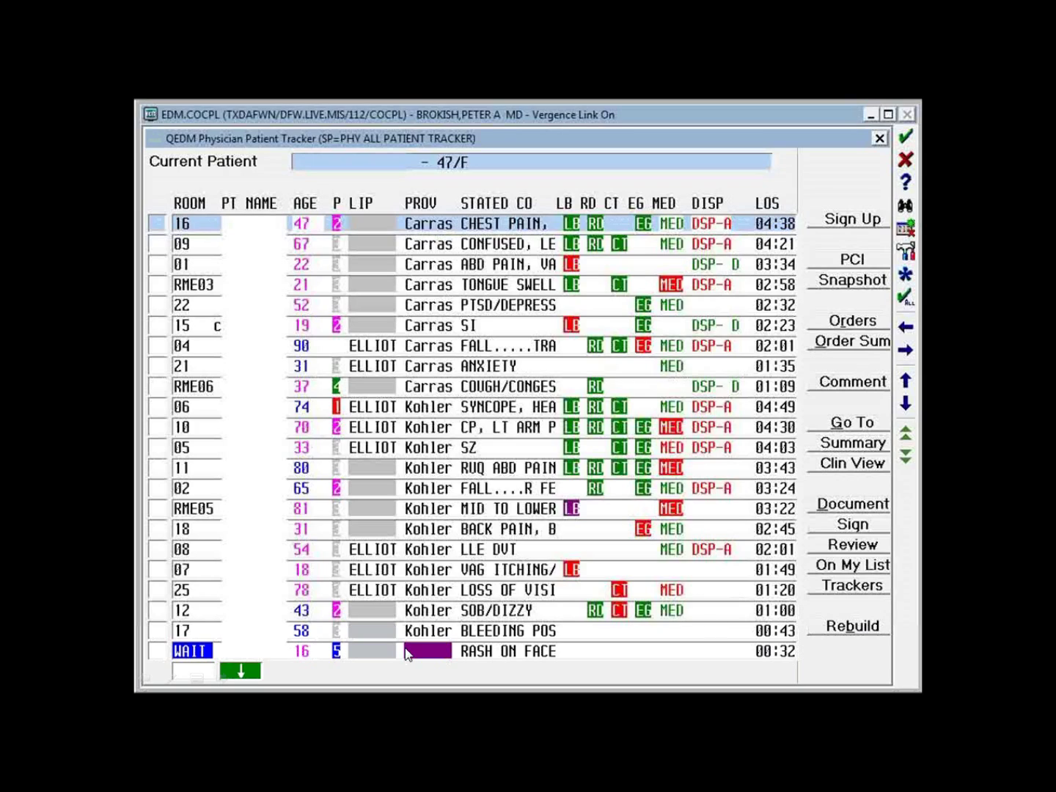
click(433, 652)
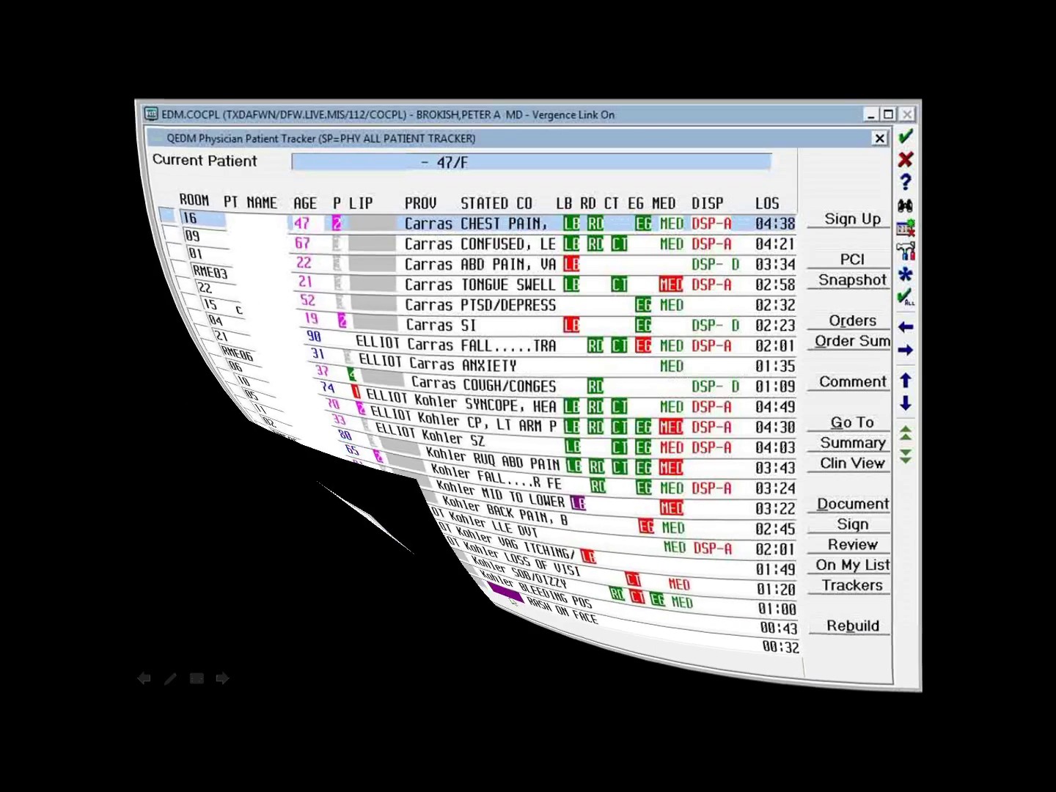
click(657, 256)
Switch to the HCIS patient tracker and set Sort Key 1 to Physician in the rebuild options' sort fields
click(307, 679)
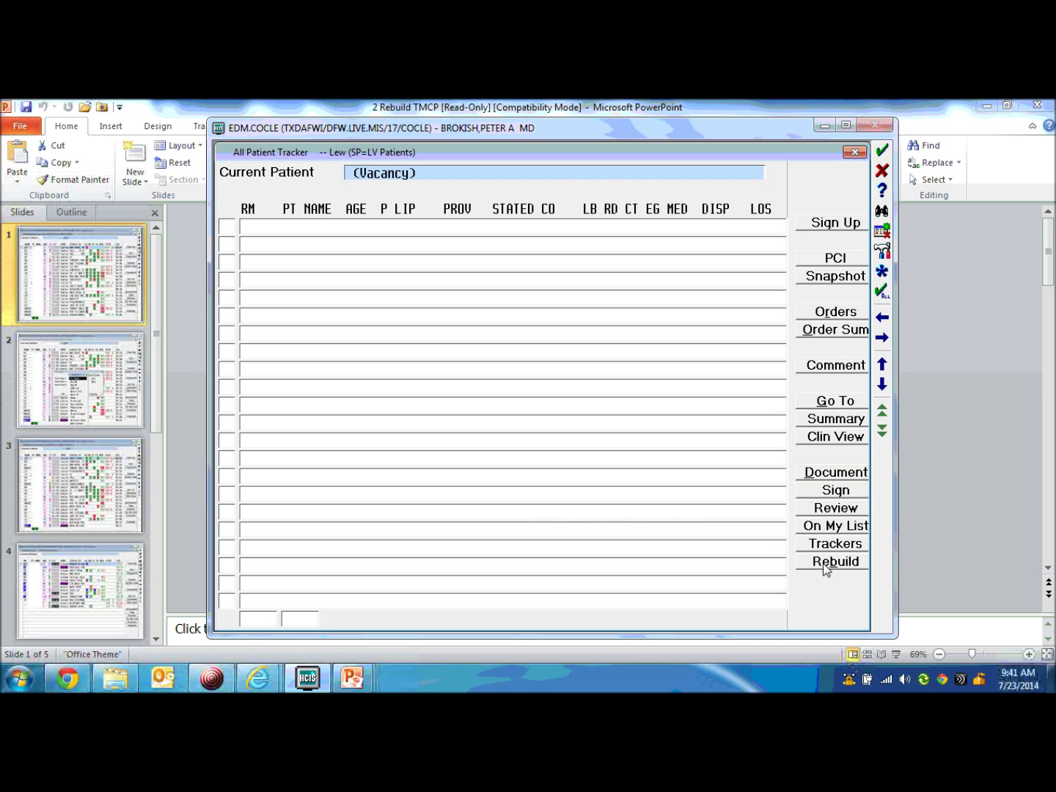
click(826, 563)
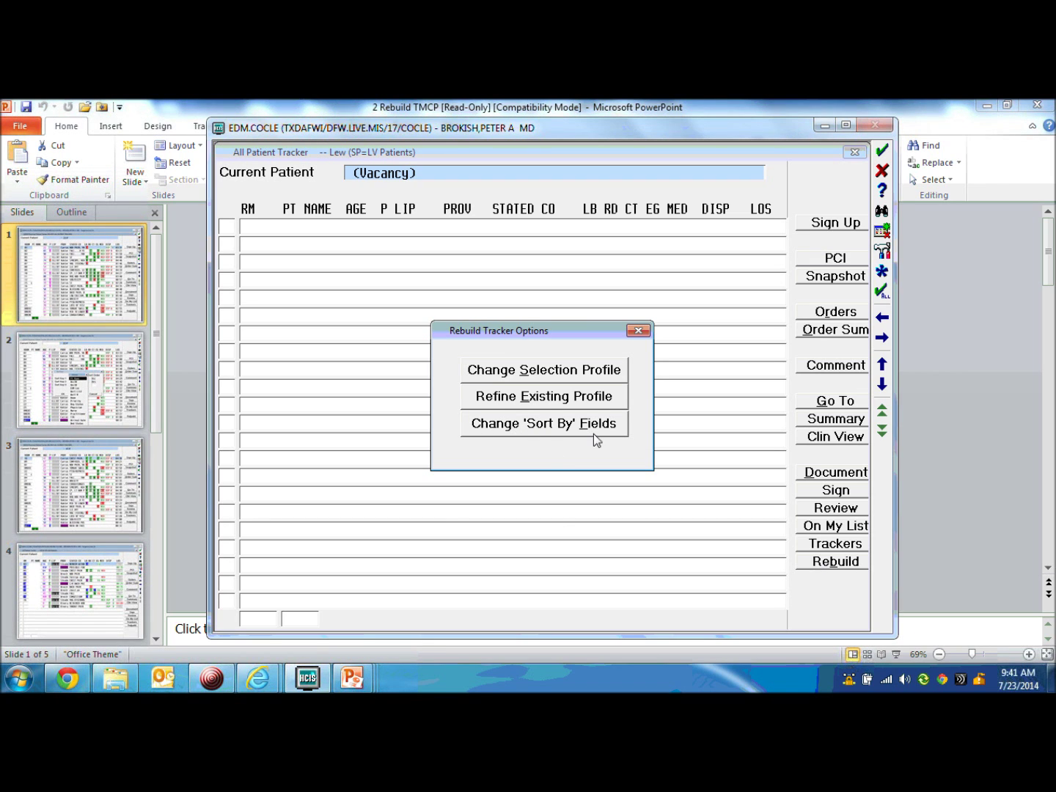
click(543, 431)
key(BackSpace)
key(BackSpace)
key(BackSpace)
key(BackSpace)
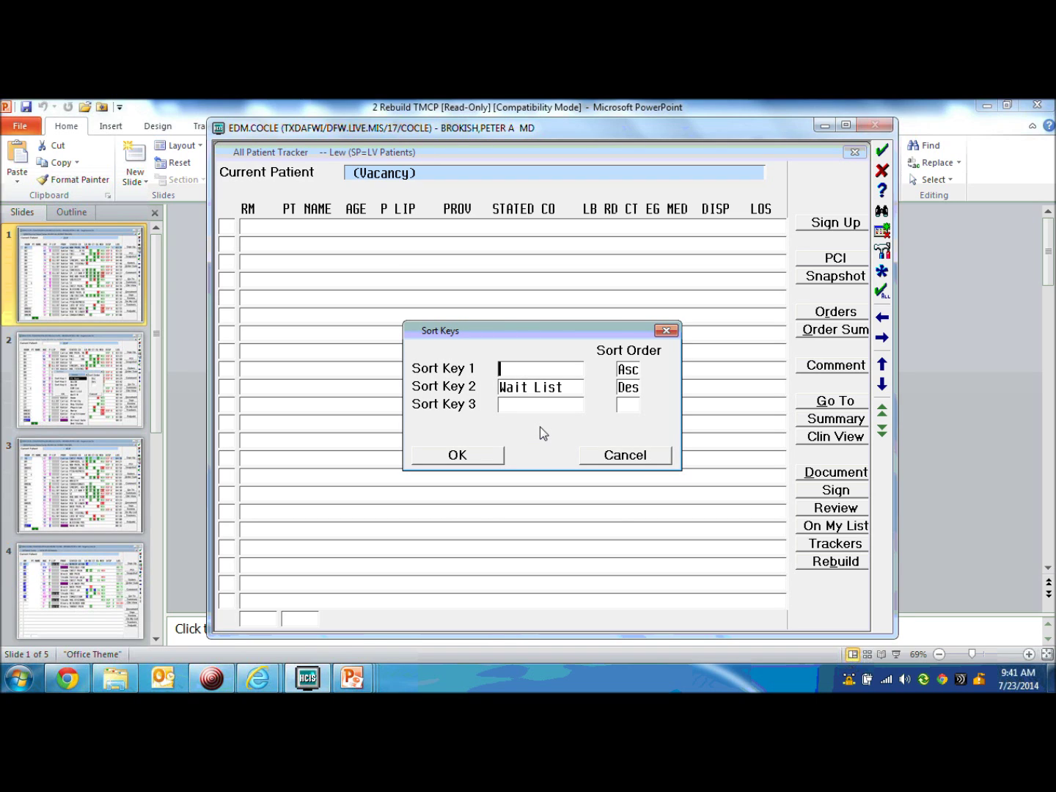
key(F9)
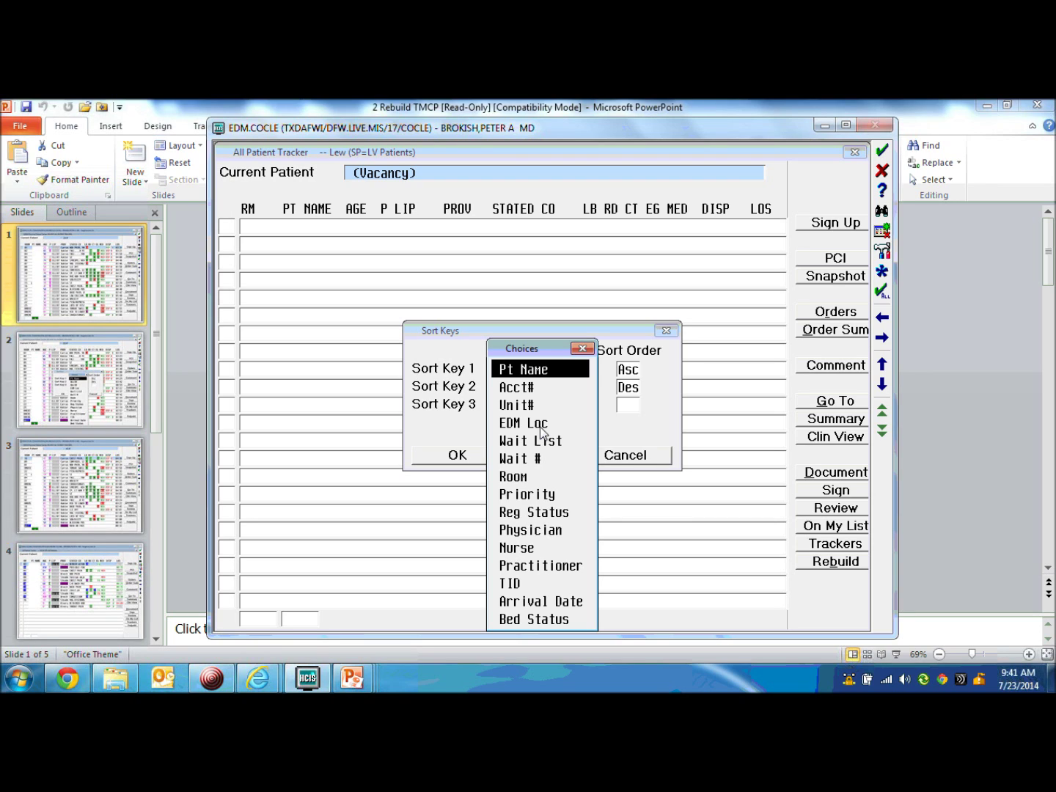
click(533, 531)
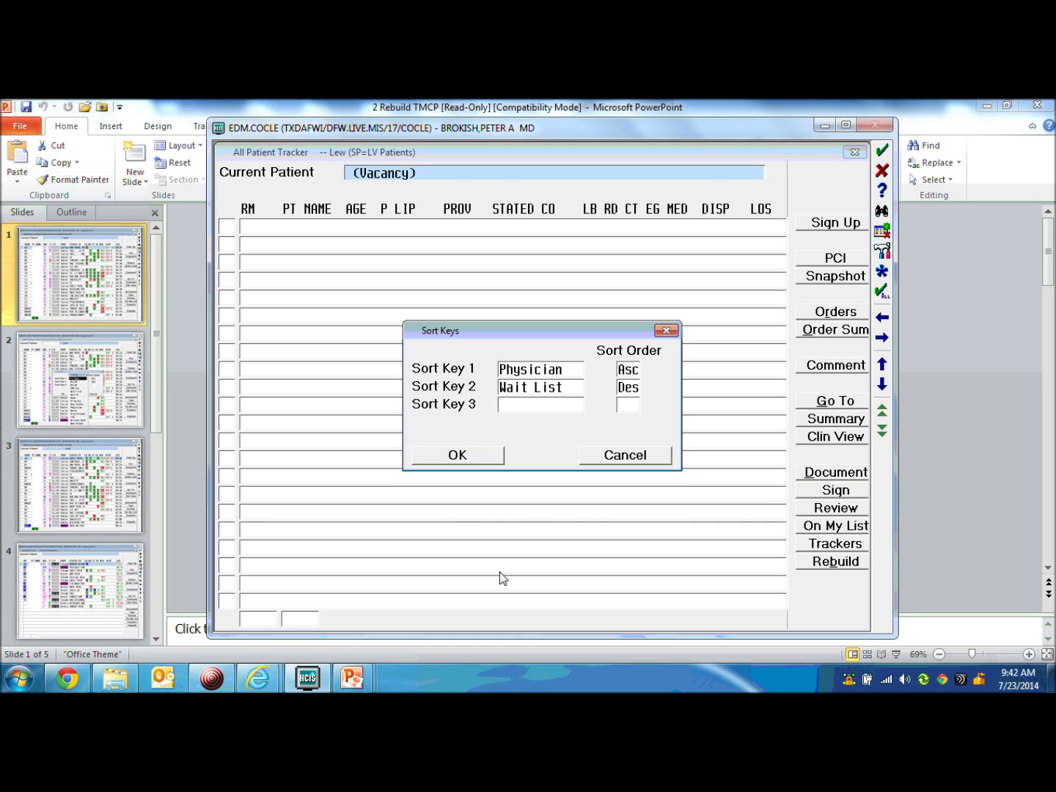
Replace the Wait List entry in Sort Key 2 with Room
key(BackSpace)
key(BackSpace)
key(BackSpace)
key(BackSpace)
key(BackSpace)
key(BackSpace)
key(BackSpace)
key(BackSpace)
key(BackSpace)
key(F9)
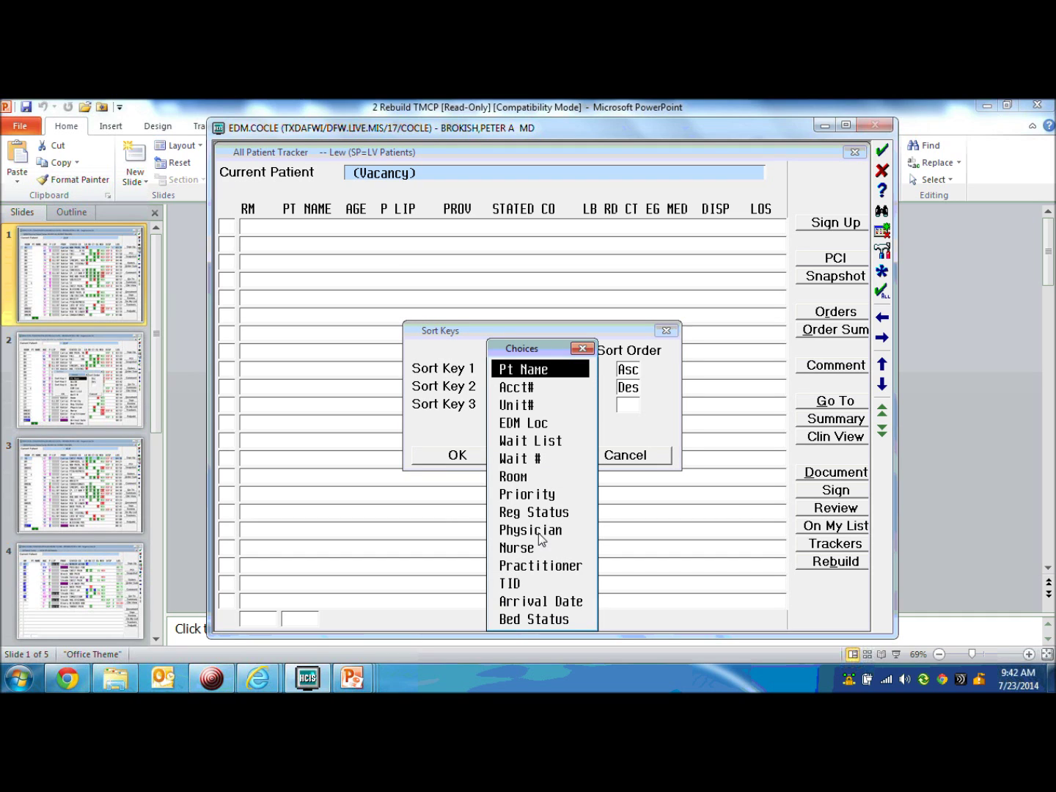
click(521, 478)
Set the sort order of Sort Key 2 to Asc and apply the sort keys to the tracker
key(BackSpace)
key(BackSpace)
key(BackSpace)
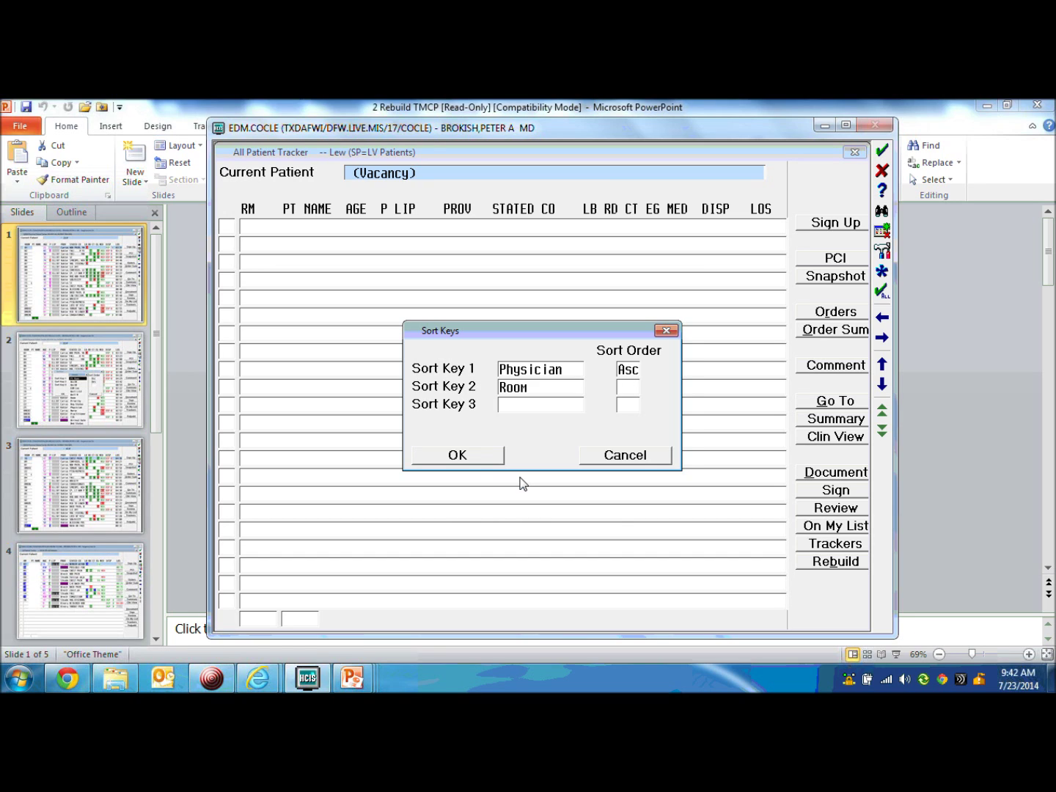
key(F9)
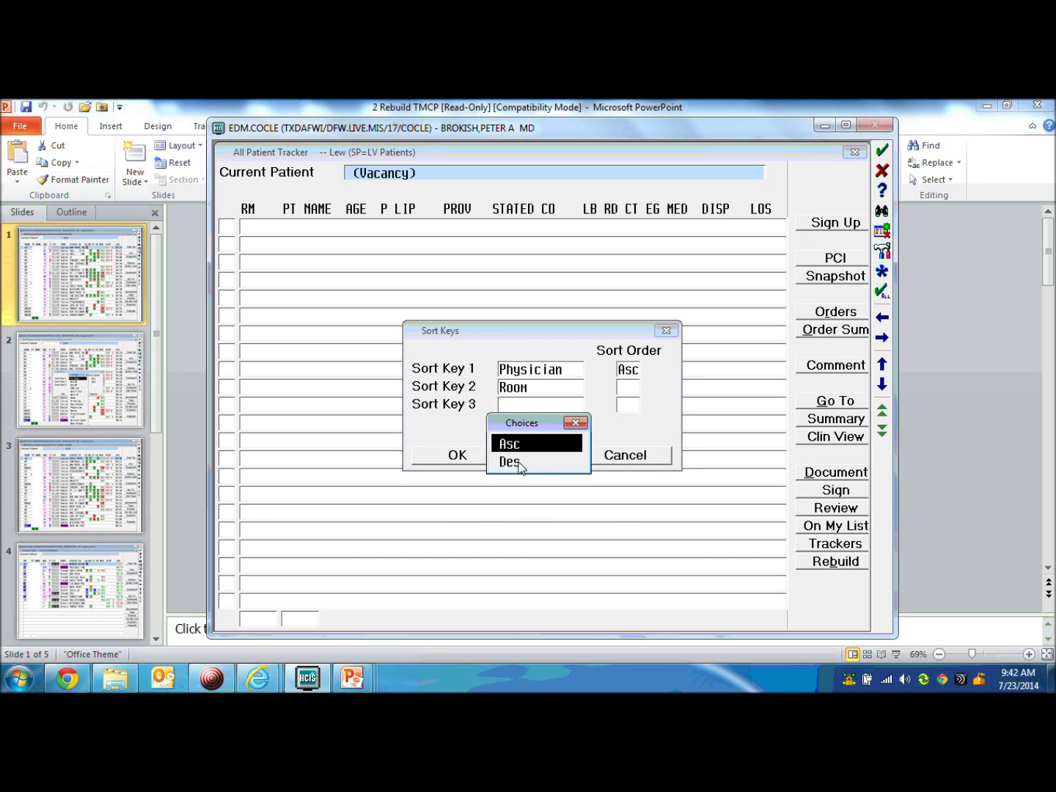
click(525, 445)
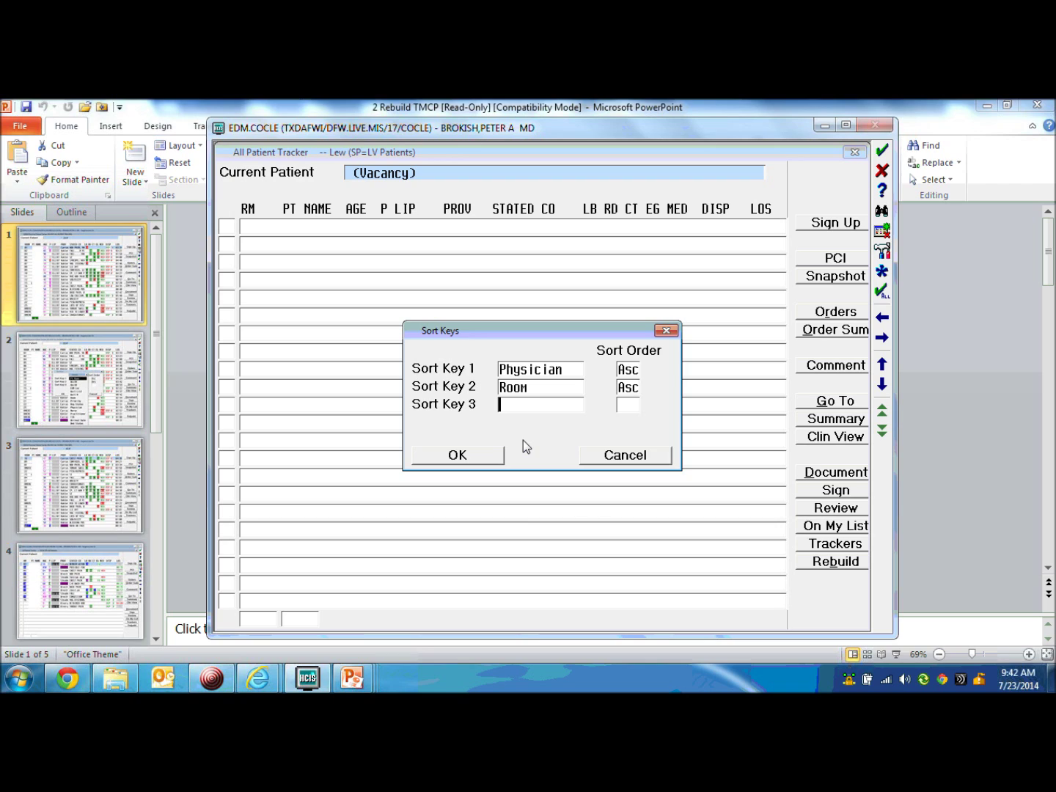
click(477, 457)
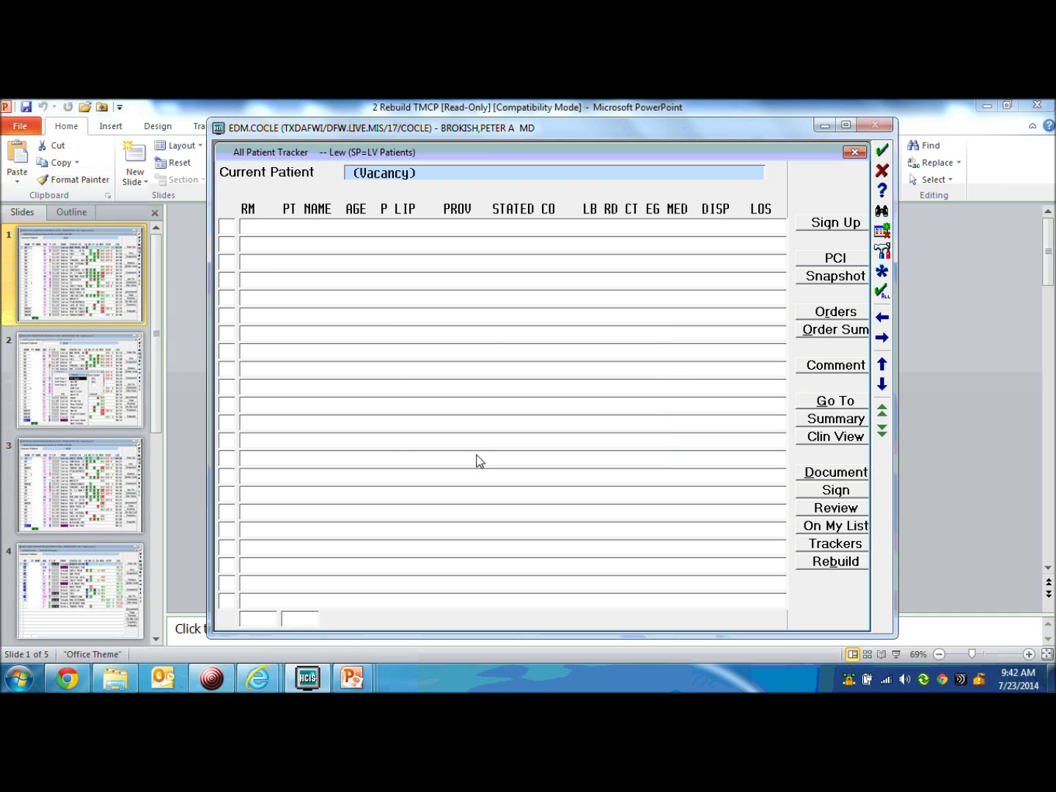